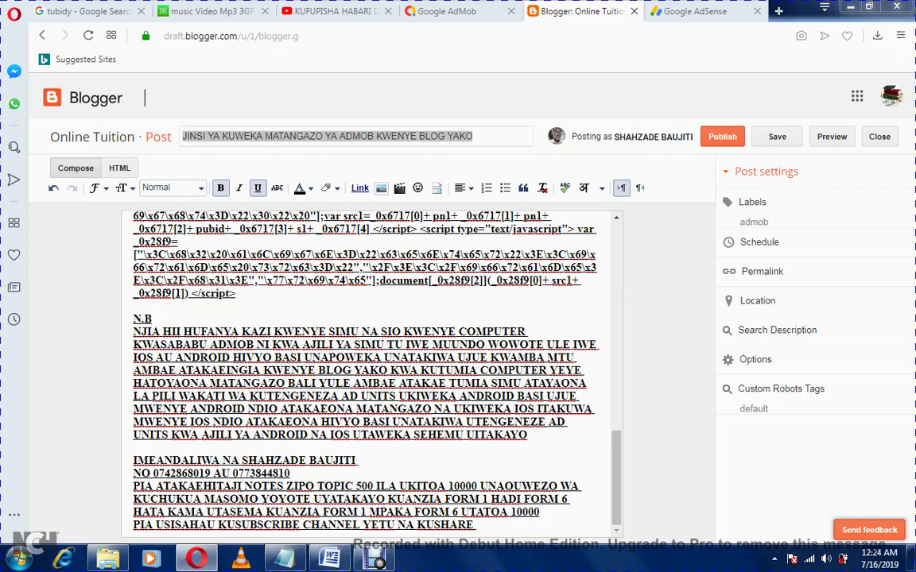
# - Review the Blogger post on placing AdMob ads from its beginning, along with the Ad units list in AdMob
pyautogui.moveTo(616, 478); pyautogui.dragTo(616, 271)
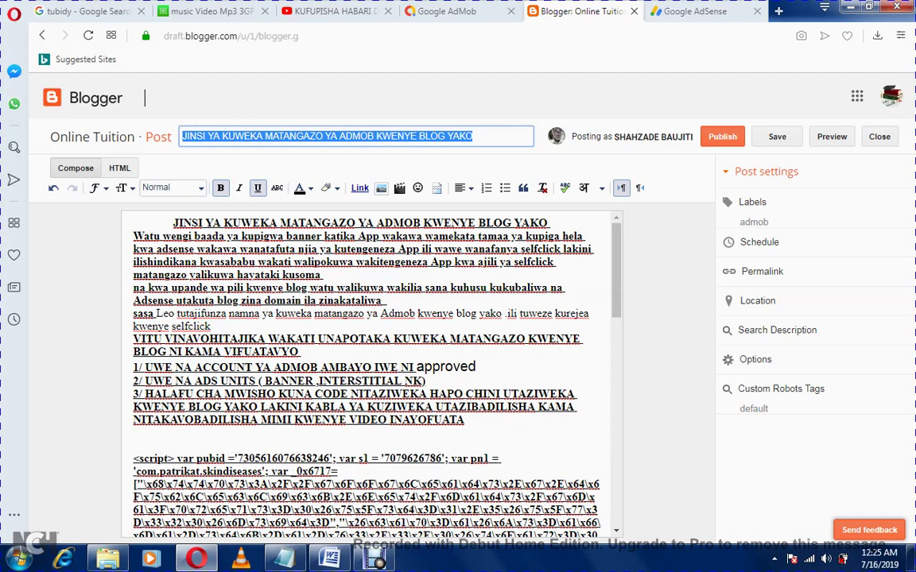
pyautogui.click(469, 11)
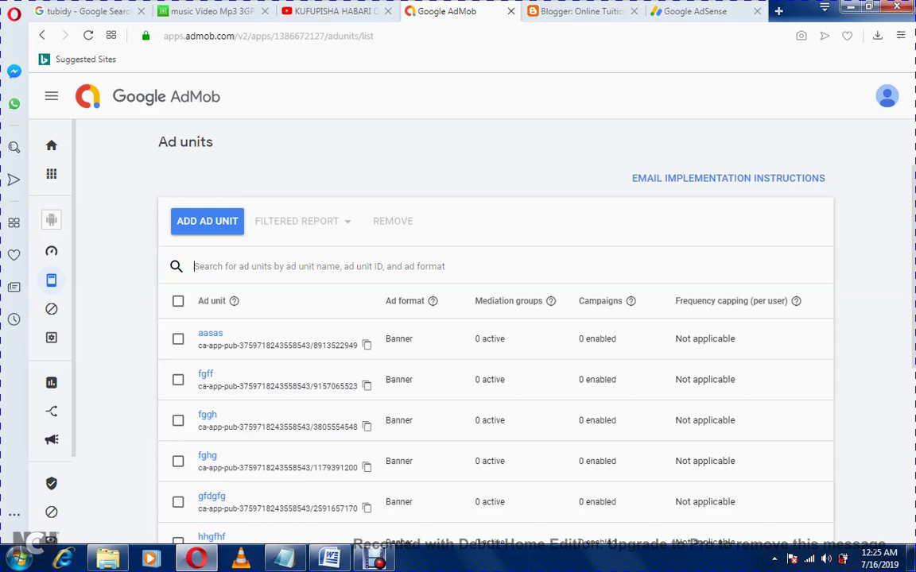
pyautogui.click(334, 11)
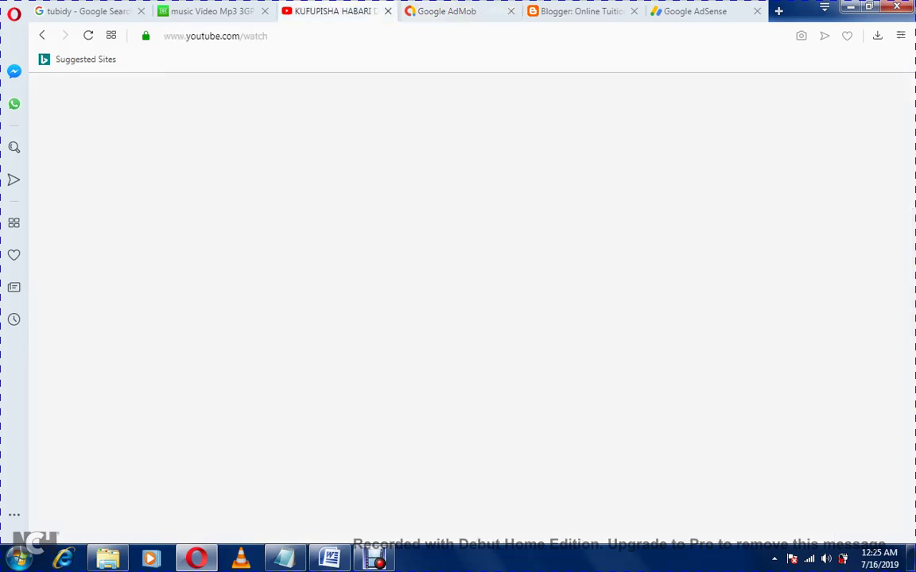
pyautogui.hotkey('ctrl', 'Tab')
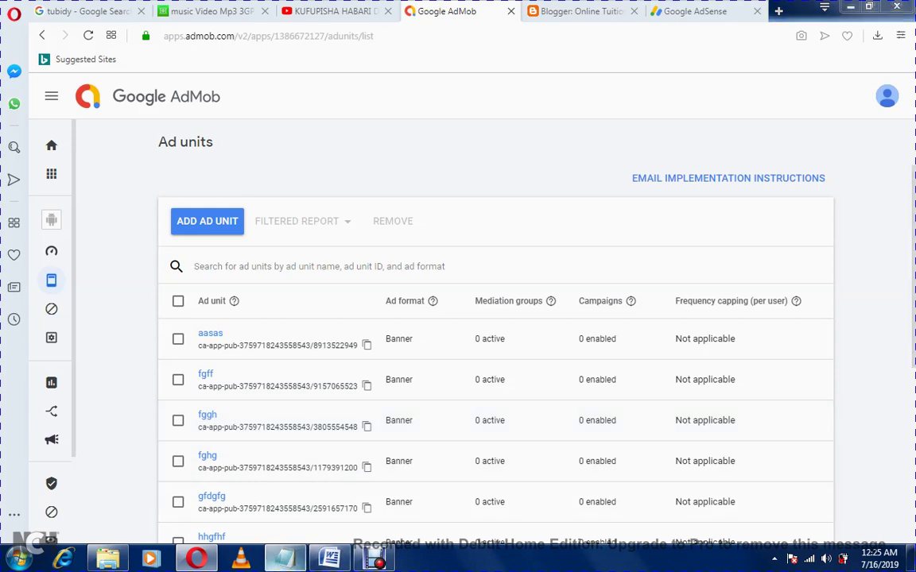
# - Switch to Notepad and examine the beginning of the ad script, where the pubid, s1 and pn1 variables are defined
pyautogui.click(284, 558)
pyautogui.click(345, 177)
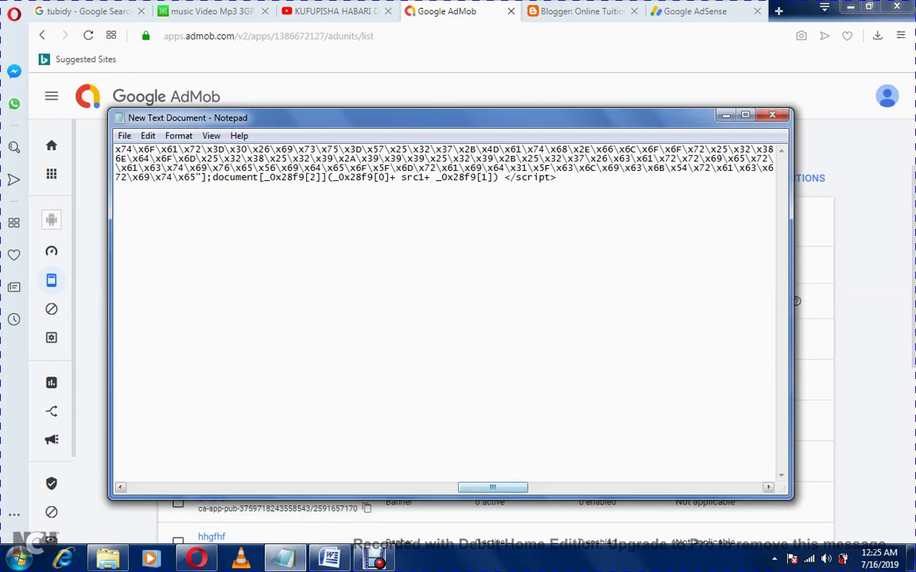
pyautogui.moveTo(492, 487); pyautogui.dragTo(162, 488)
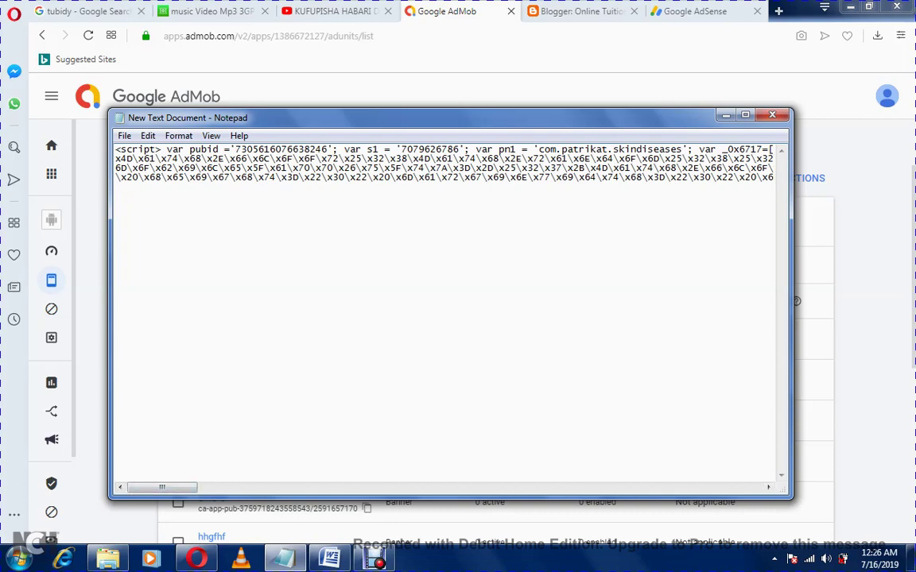
# - Copy the ad unit ID of the aasas banner in AdMob and paste it into the admob Word document
pyautogui.hotkey('alt', 'Tab')
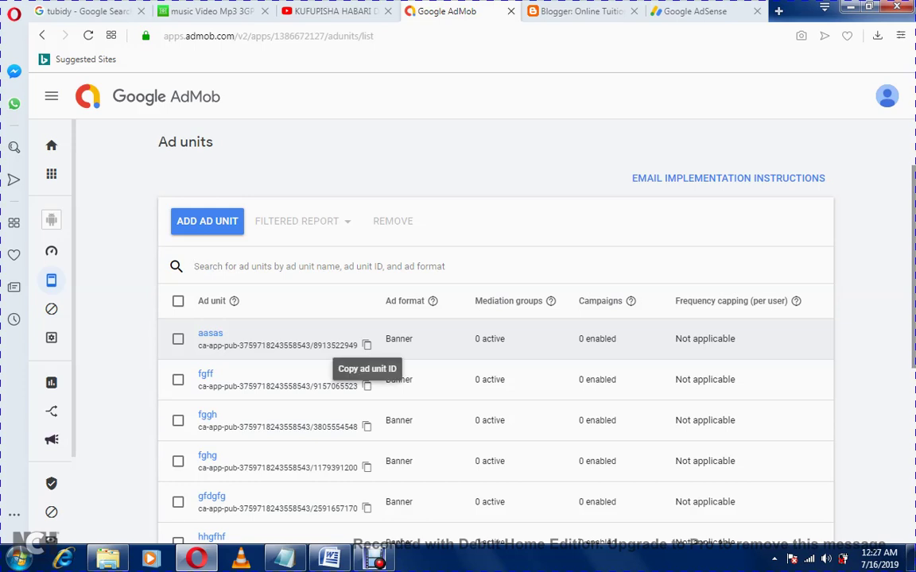
pyautogui.click(366, 345)
pyautogui.click(329, 558)
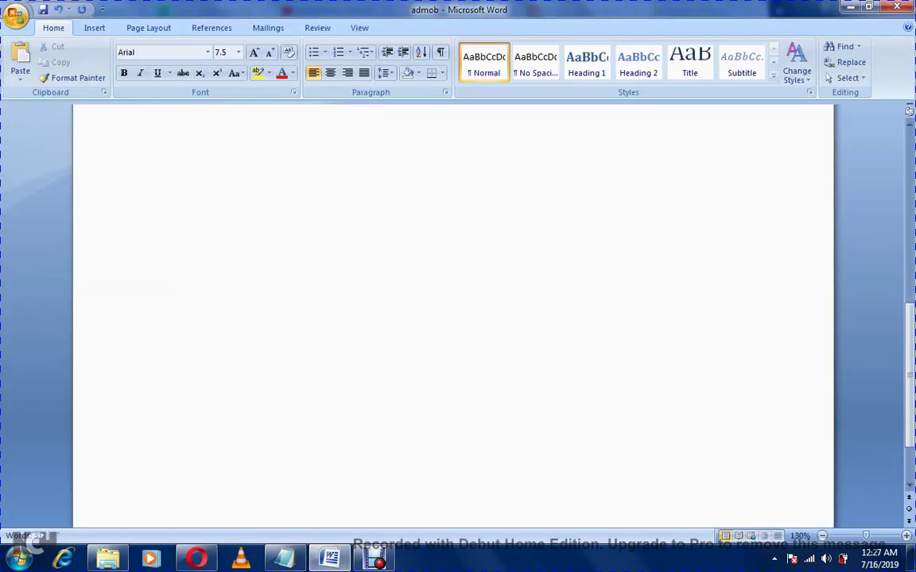
pyautogui.hotkey('ctrl', 'v')
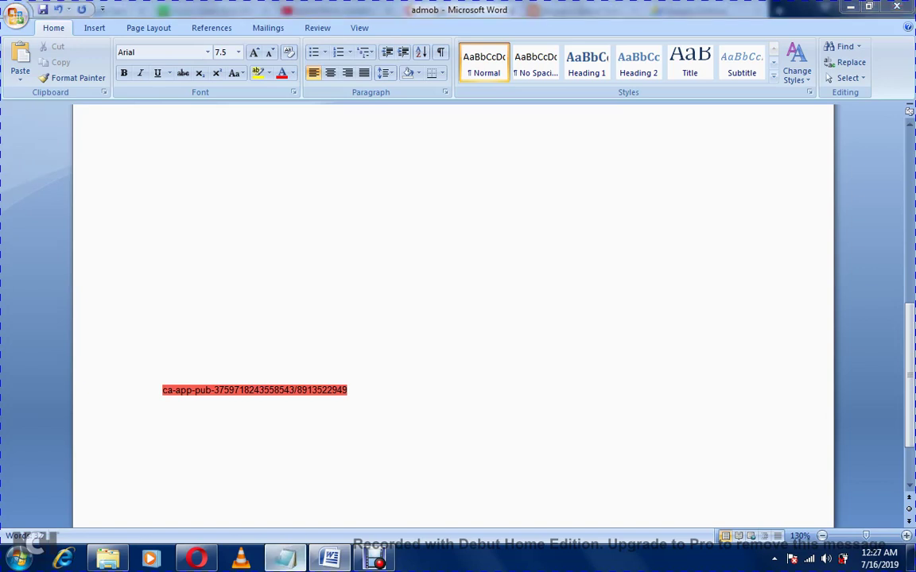
# - Replace the pubid value in the Notepad script with the publisher number copied from the ad unit ID in Word
pyautogui.click(284, 559)
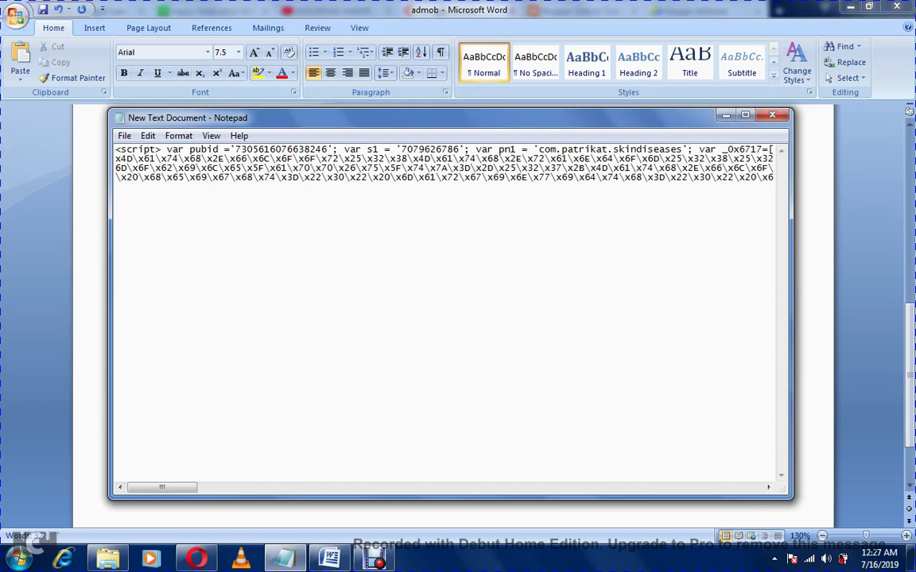
pyautogui.click(329, 559)
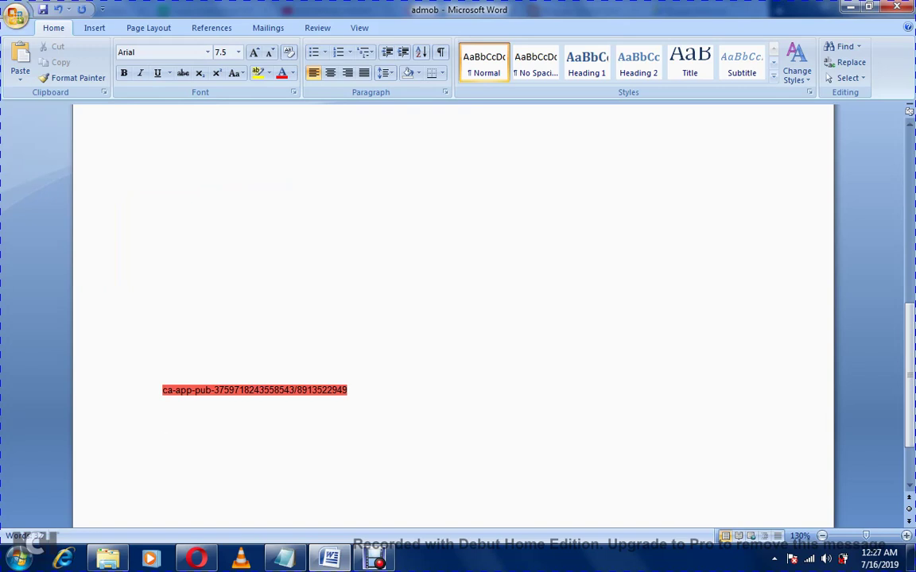
pyautogui.moveTo(214, 390); pyautogui.dragTo(294, 390)
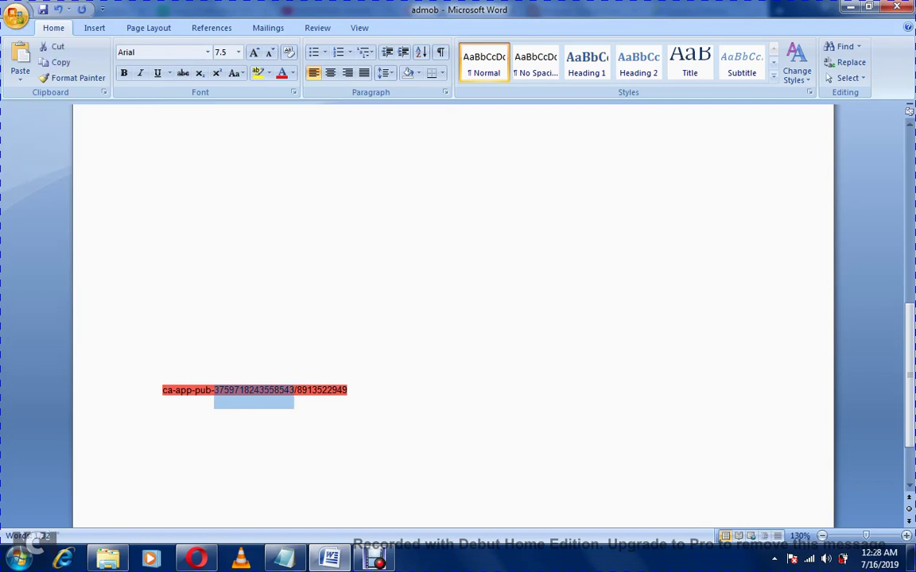
pyautogui.click(284, 559)
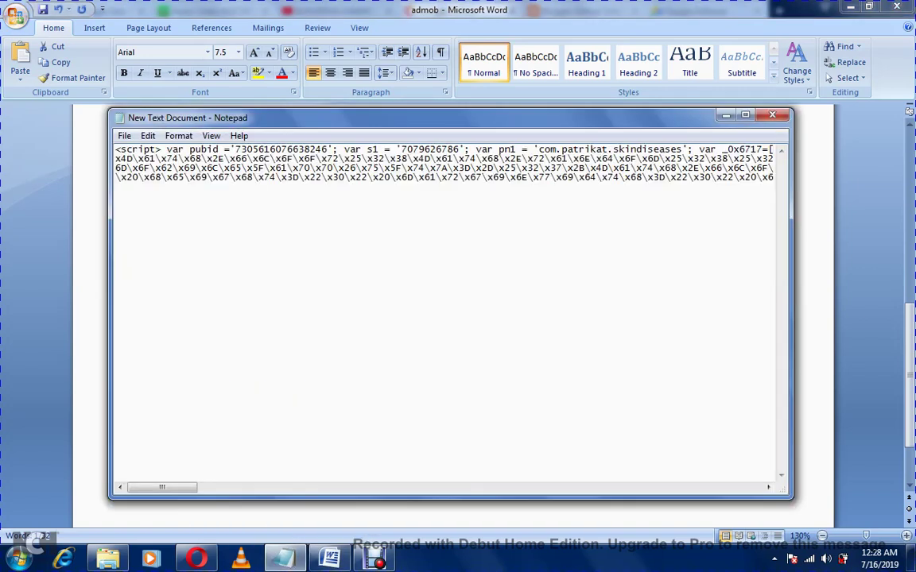
pyautogui.moveTo(328, 149); pyautogui.dragTo(235, 150)
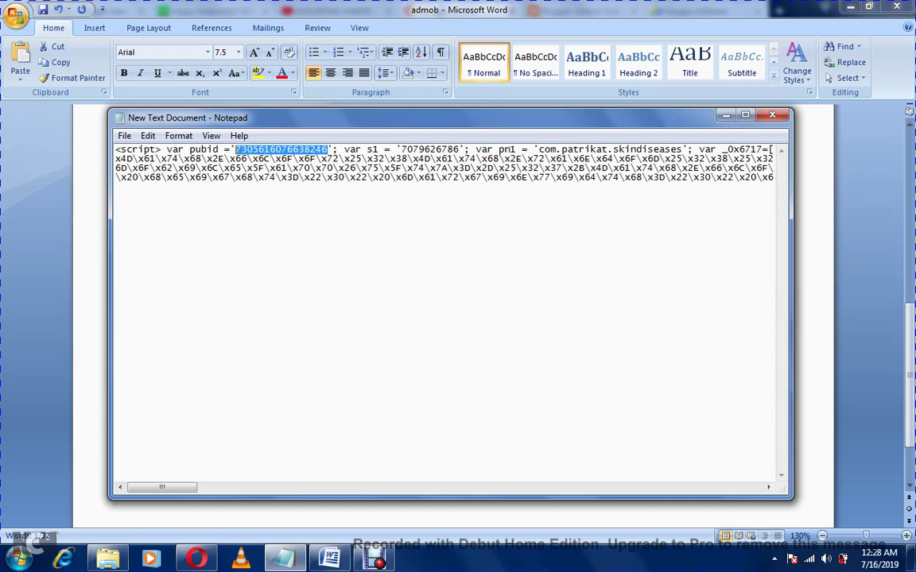
pyautogui.hotkey('ctrl', 'v')
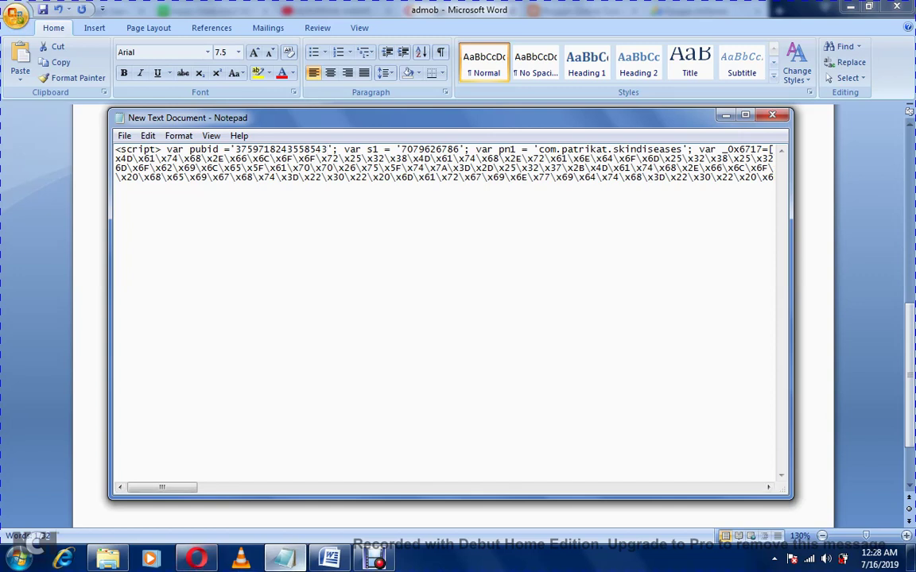
# - Replace the s1 value in the Notepad script with the number after the slash in the ad unit ID in Word
pyautogui.click(329, 559)
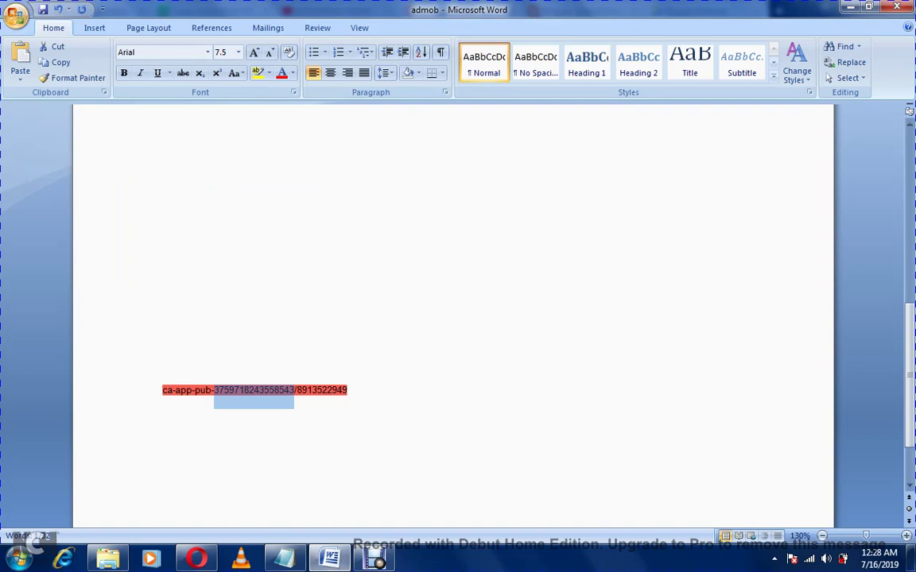
pyautogui.moveTo(297, 391); pyautogui.dragTo(351, 391)
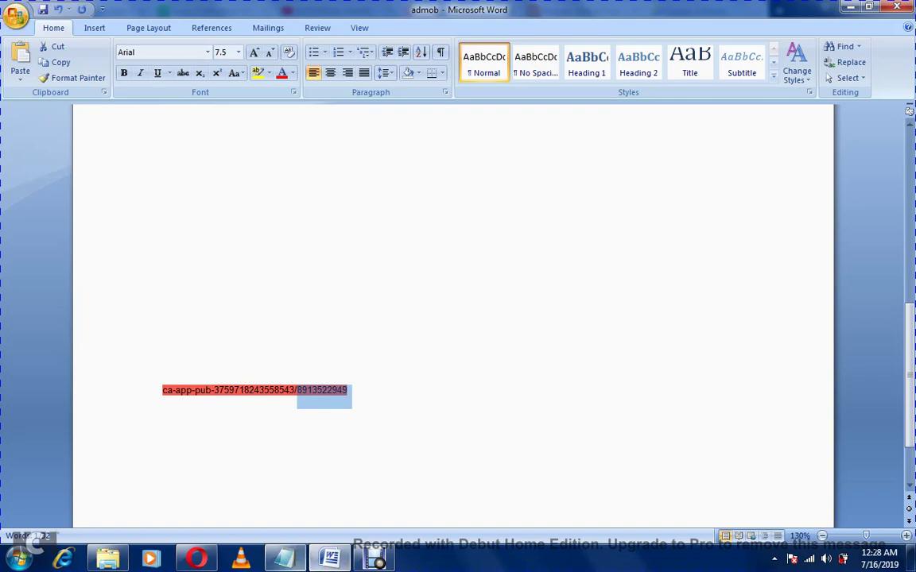
pyautogui.click(284, 559)
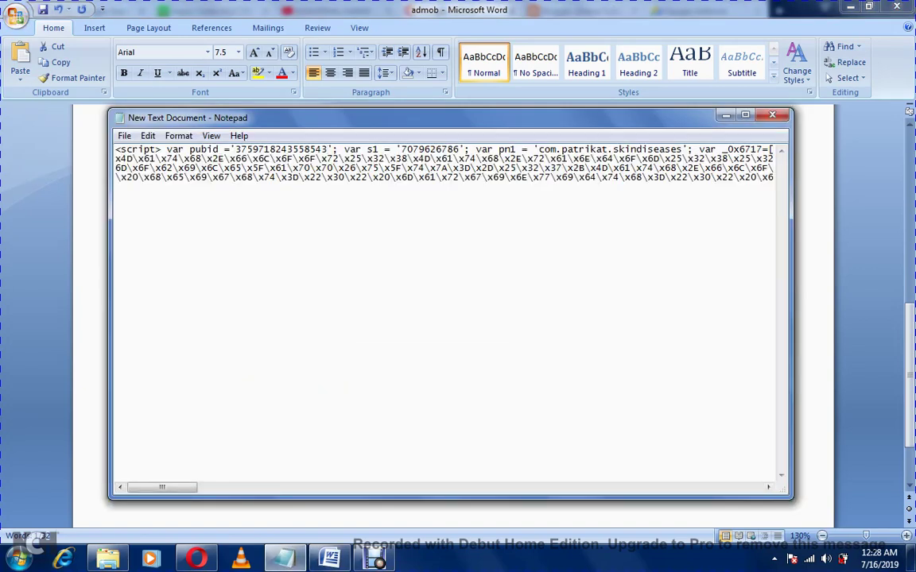
pyautogui.moveTo(400, 150); pyautogui.dragTo(459, 149)
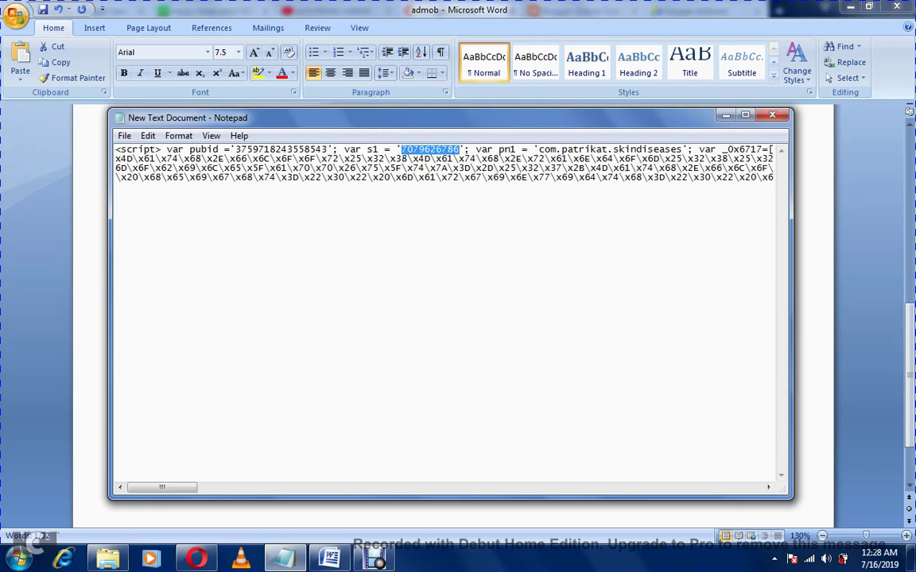
pyautogui.hotkey('ctrl', 'v')
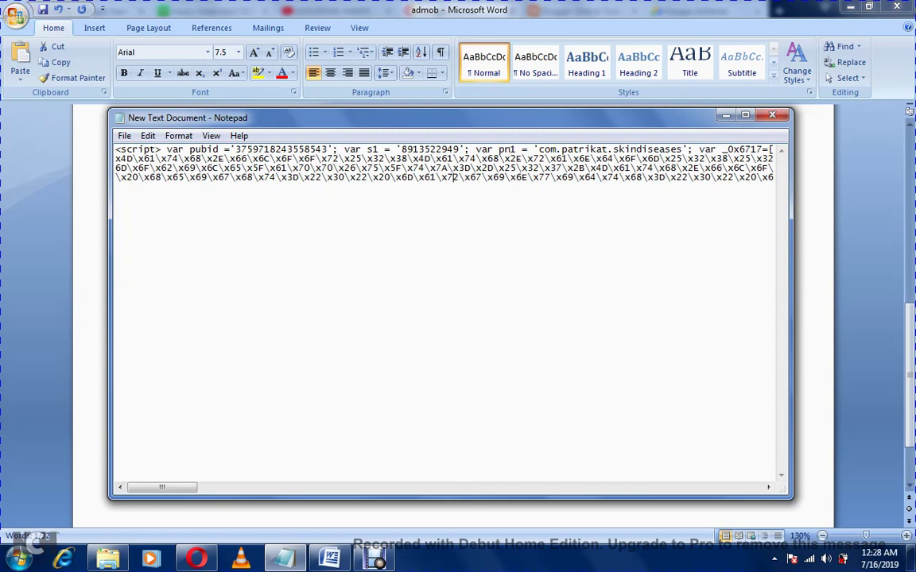
# - Copy the entire edited script from Notepad and insert it into the Blogger post's HTML, right after the "zinakataliwa" line
pyautogui.hotkey('ctrl', 'a')
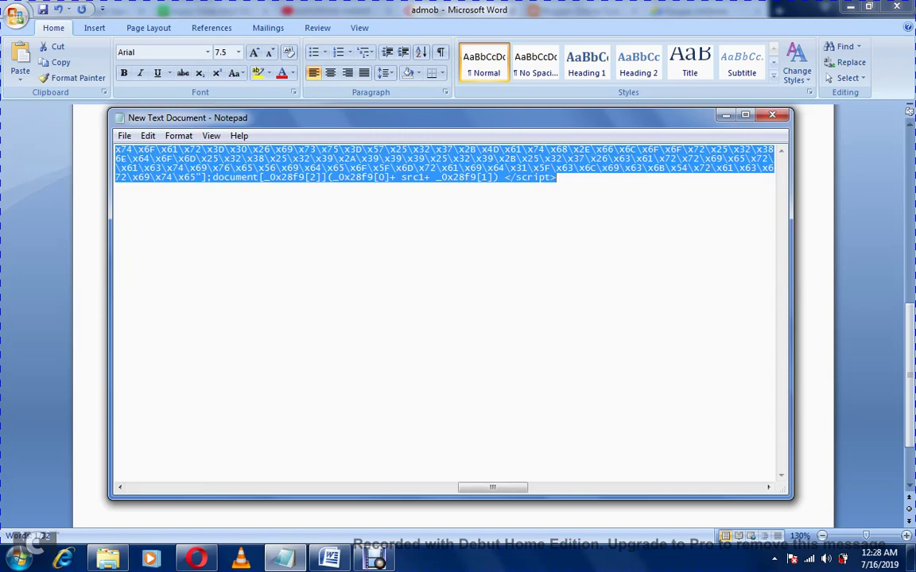
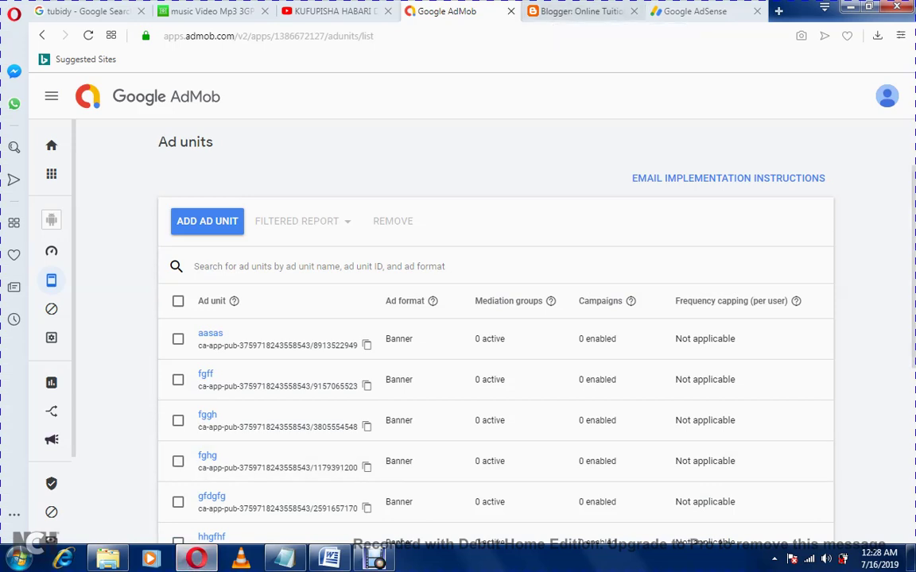
pyautogui.click(553, 12)
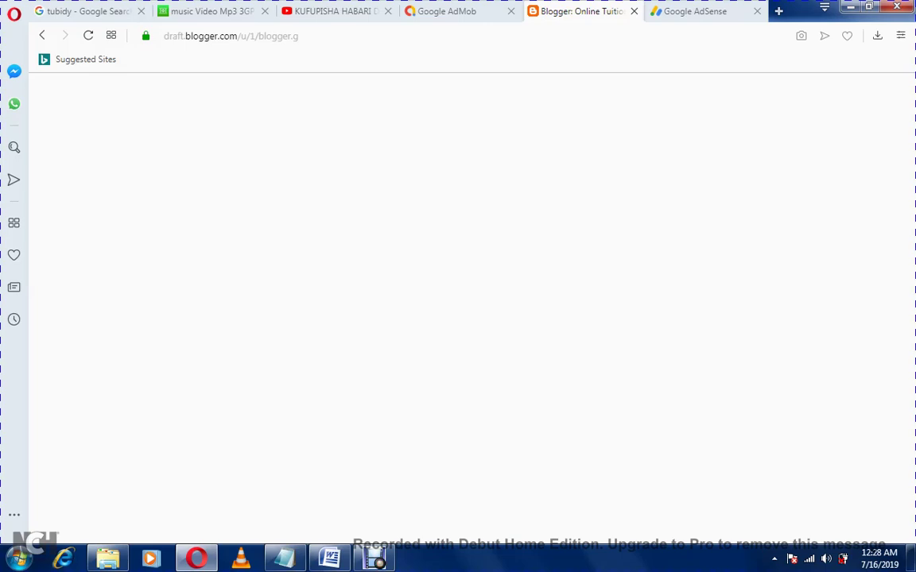
pyautogui.click(329, 559)
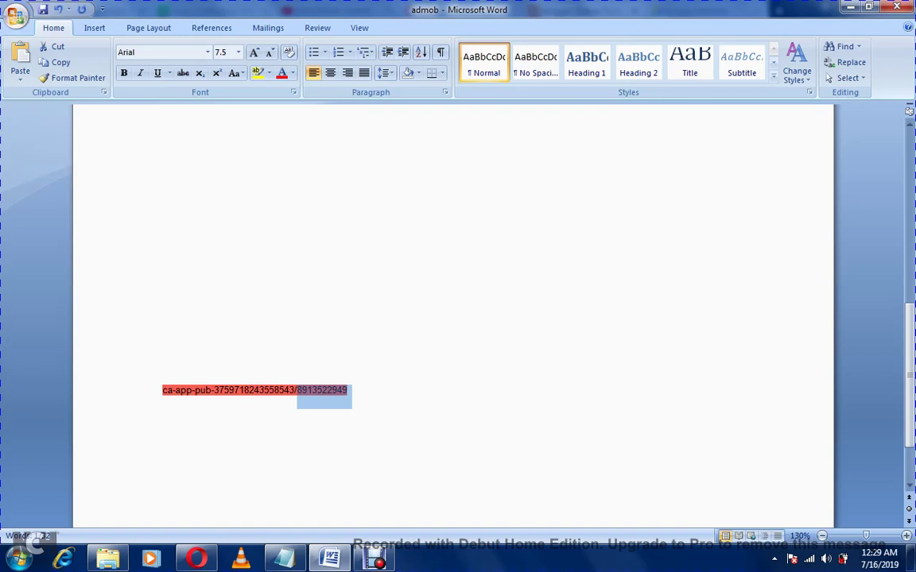
pyautogui.click(196, 559)
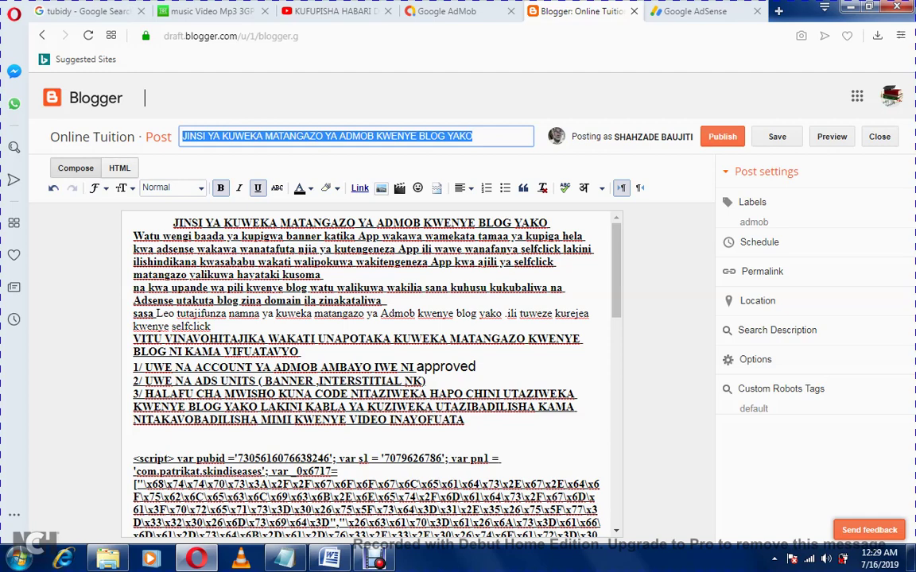
pyautogui.click(119, 168)
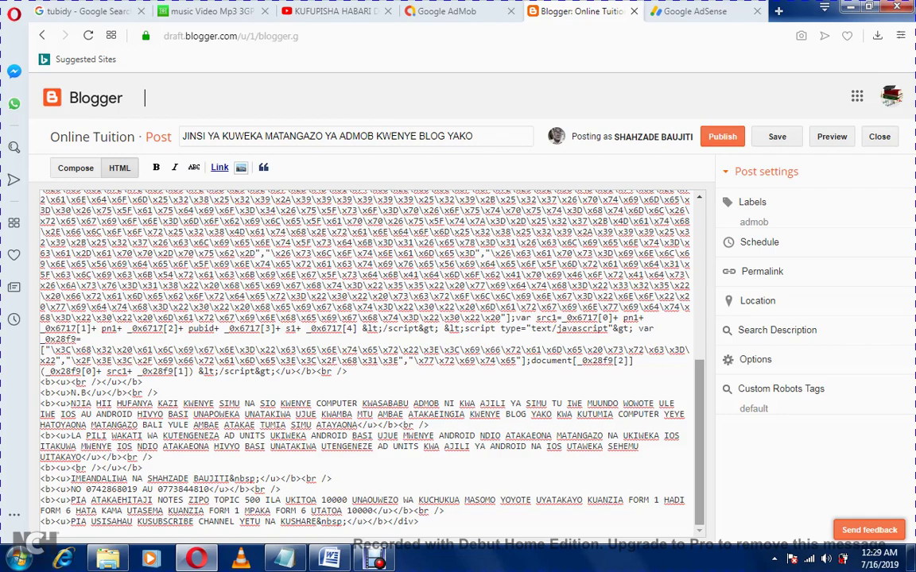
pyautogui.moveTo(699, 442); pyautogui.dragTo(700, 341)
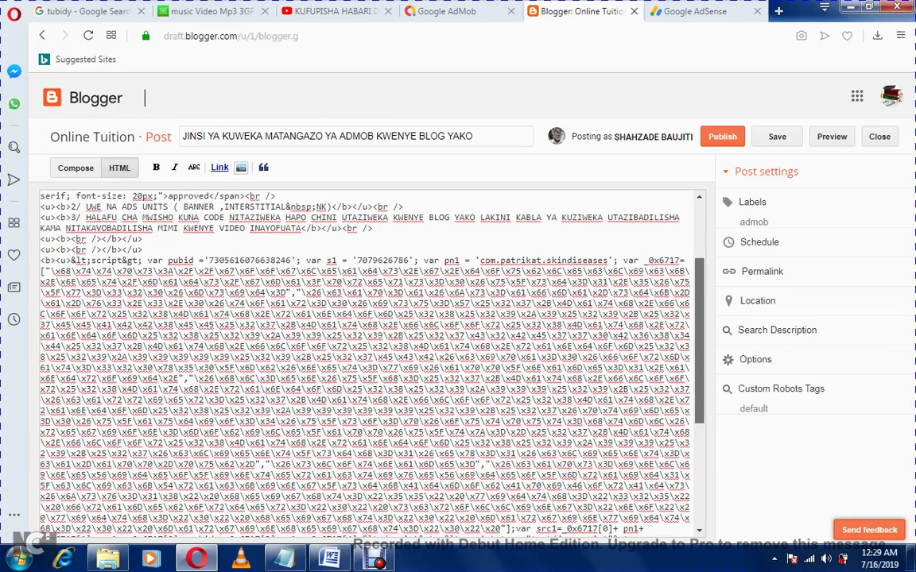
pyautogui.scroll(3, 365, 357)
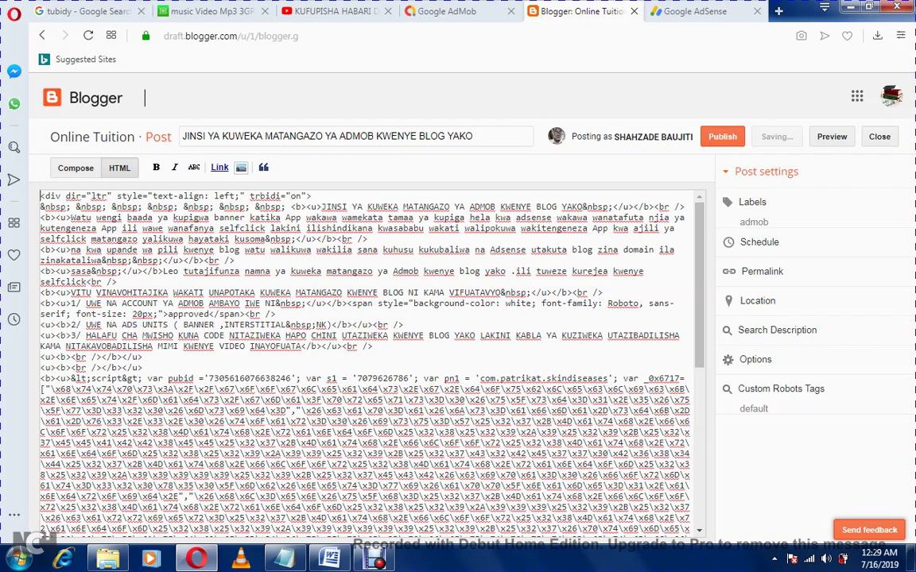
pyautogui.click(236, 261)
pyautogui.hotkey('ctrl', 'v')
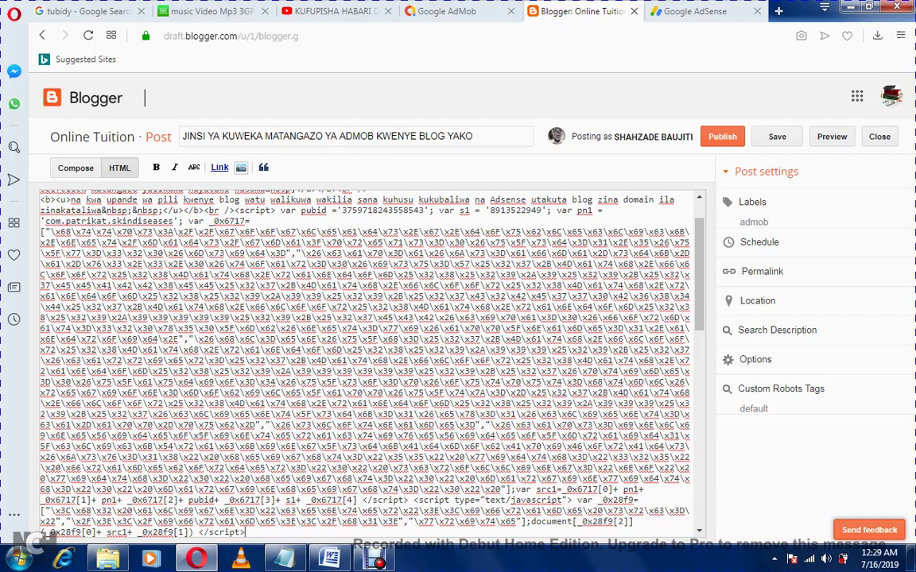
# - Return the Blogger post to Compose view and publish it
pyautogui.click(76, 168)
pyautogui.click(75, 168)
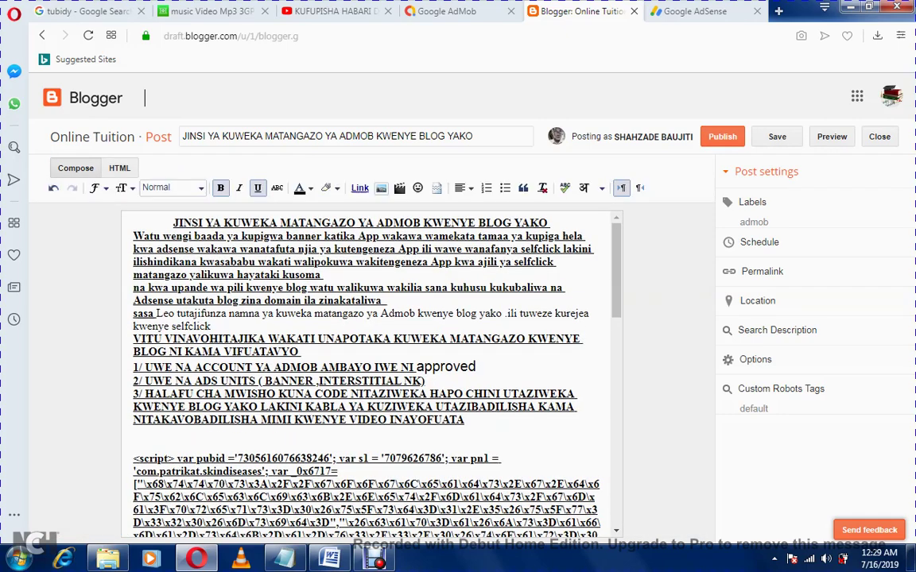
pyautogui.click(723, 137)
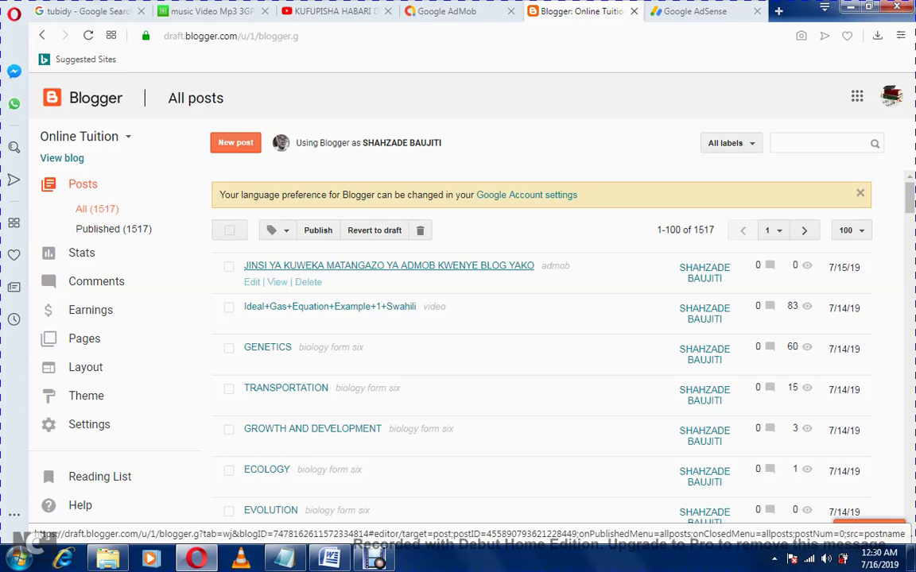
# - Check the AdMob home page for the estimated earnings, requests, impressions, match rate and eCPM
pyautogui.click(446, 11)
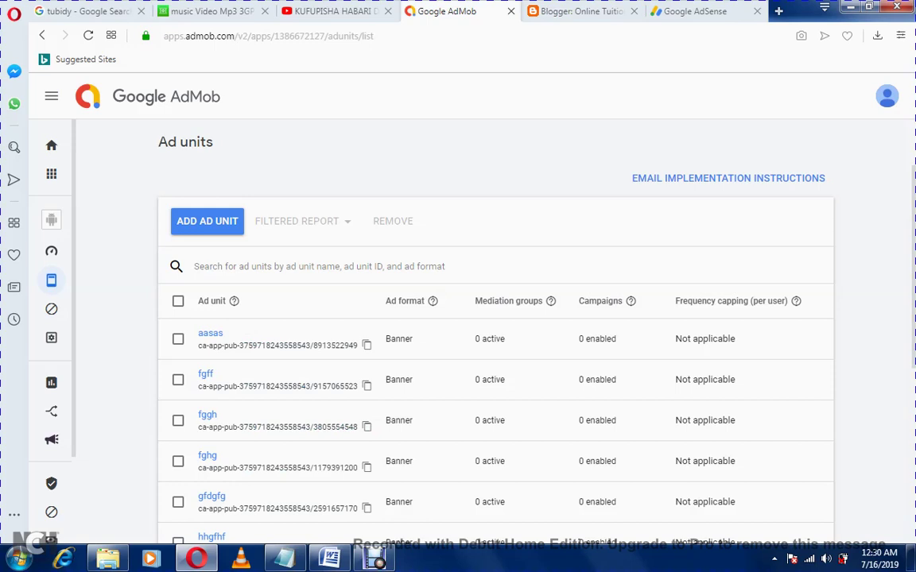
pyautogui.click(52, 145)
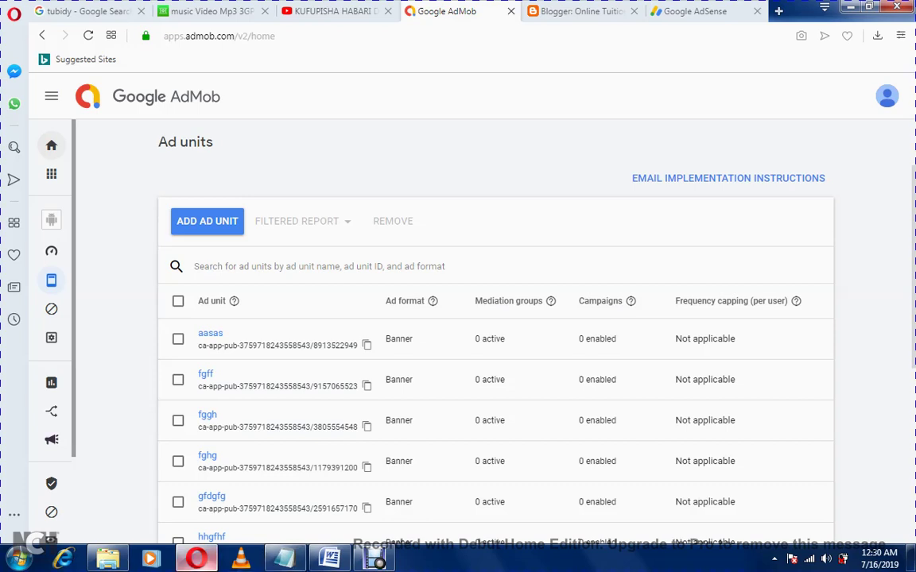
pyautogui.moveTo(196, 559)
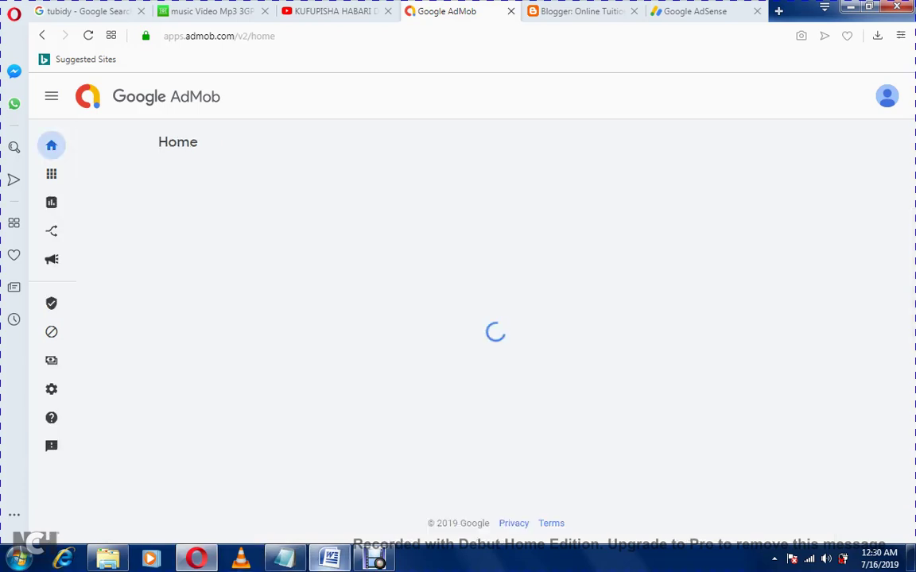
pyautogui.click(329, 559)
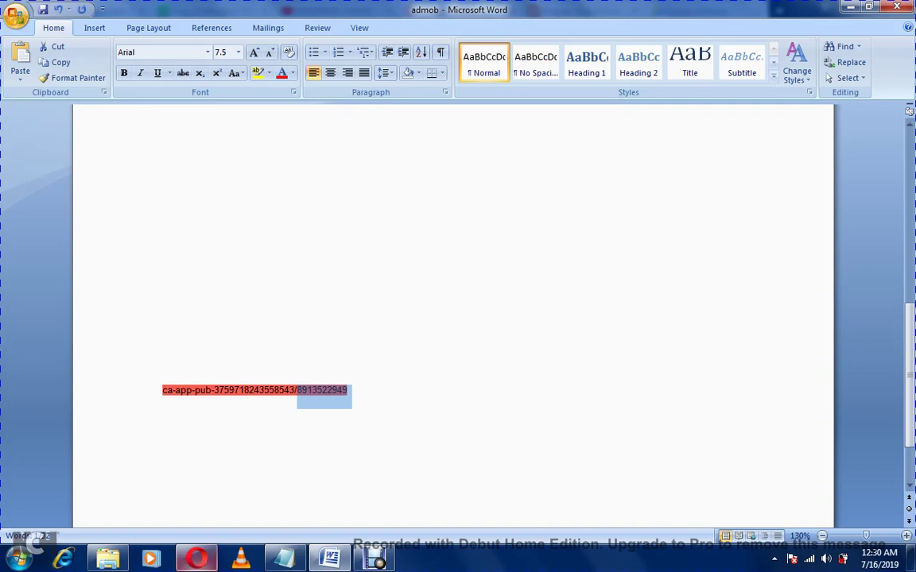
pyautogui.click(197, 559)
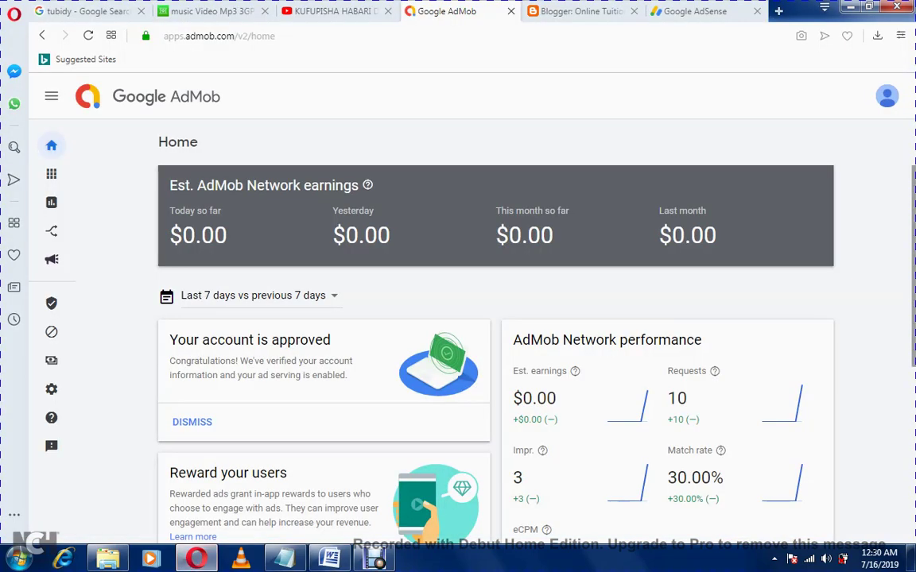
pyautogui.scroll(-1, 496, 356)
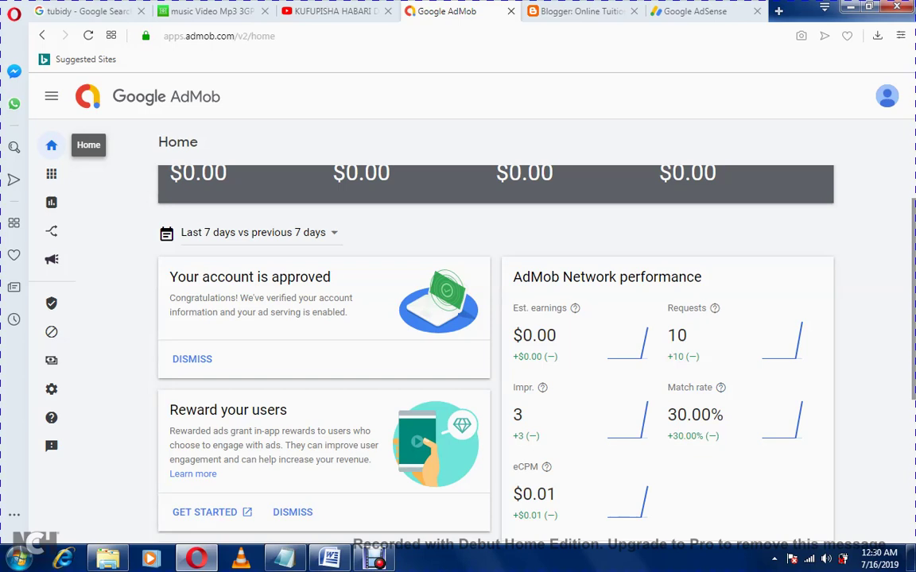
pyautogui.moveTo(537, 431)
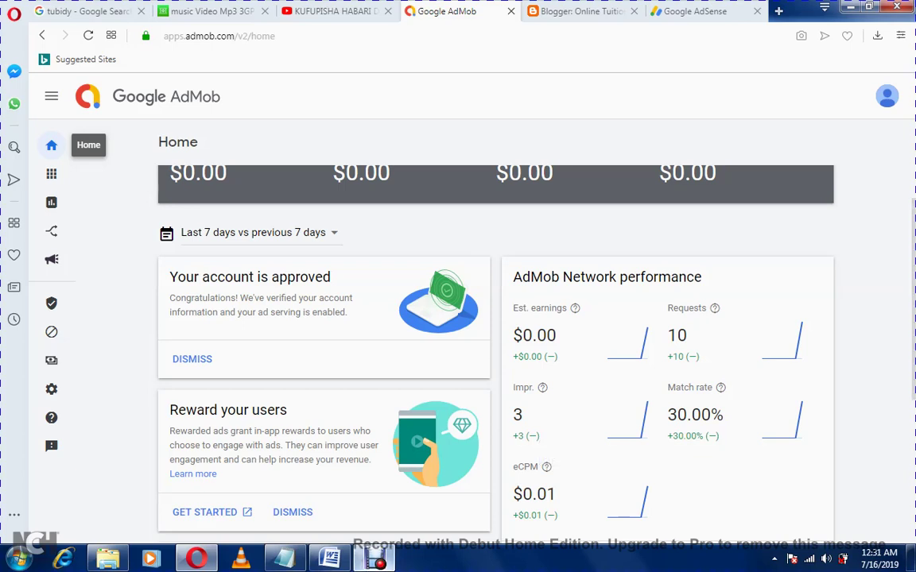
pyautogui.hotkey('alt', 'Tab')
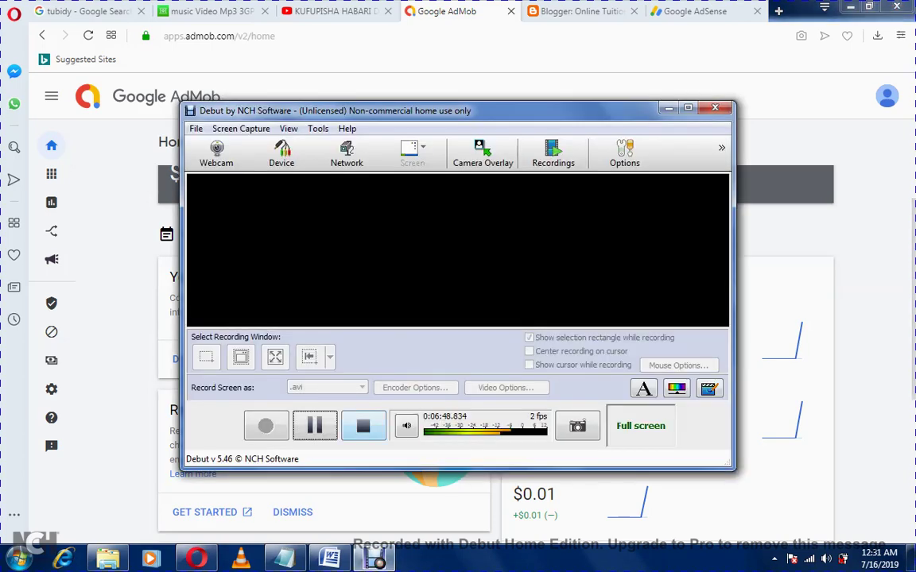